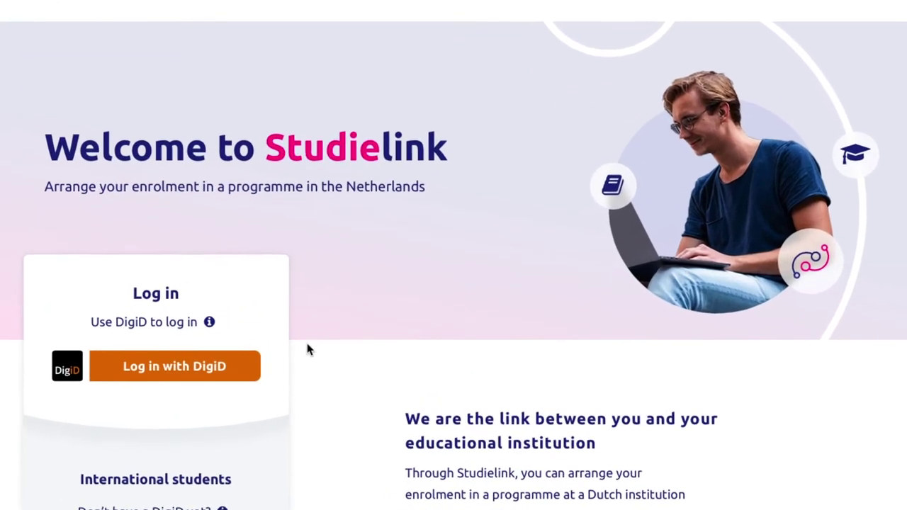
Step: Scroll to the International students section and start creating a new Studielink account
scroll(304, 351, "down", 3)
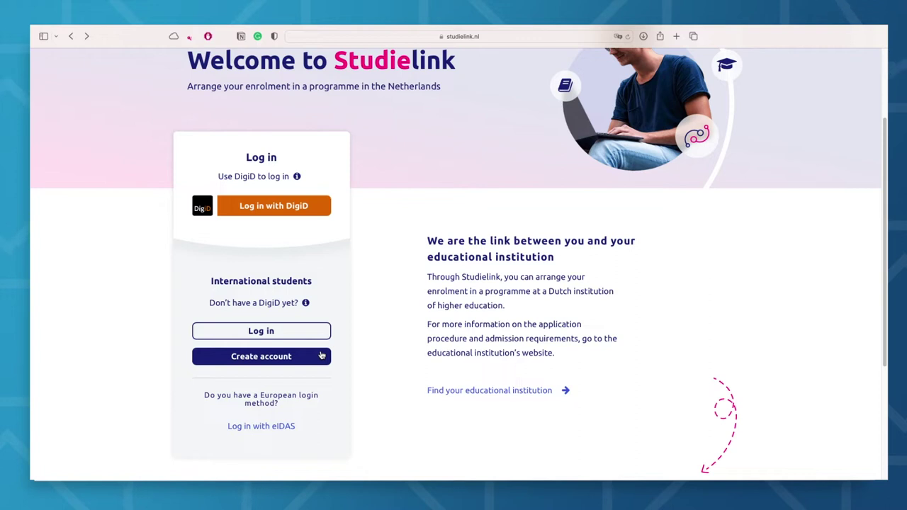
left_click(322, 355)
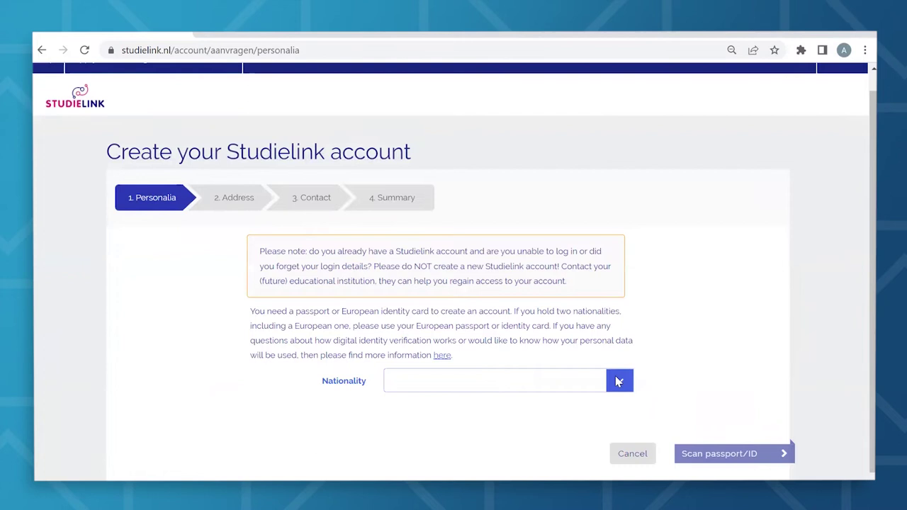
Step: Choose Austrian as the nationality and proceed to the passport/ID scan
left_click(615, 380)
scroll(614, 379, "down", 5)
scroll(611, 387, "down", 2)
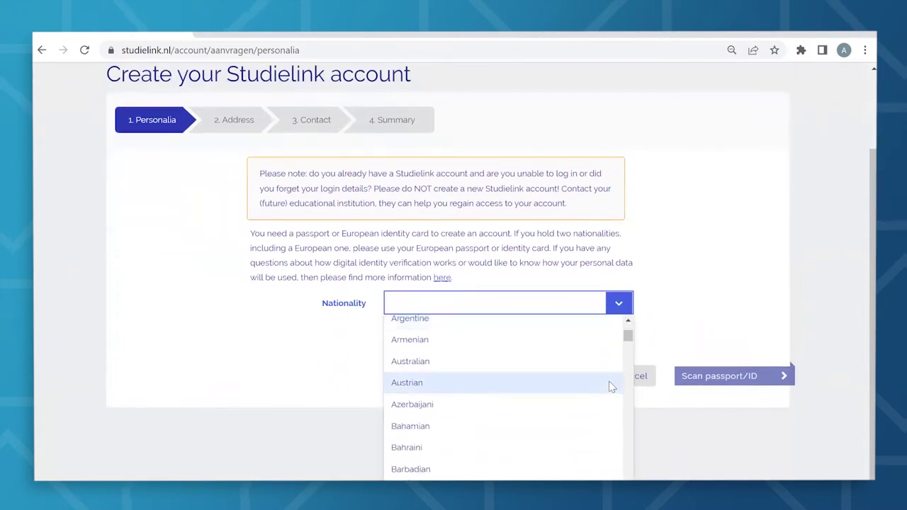
left_click(610, 383)
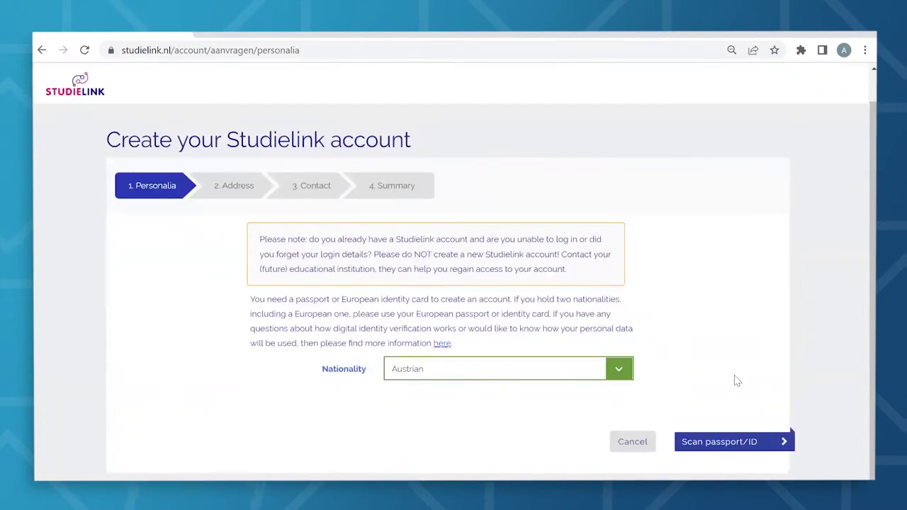
left_click(762, 445)
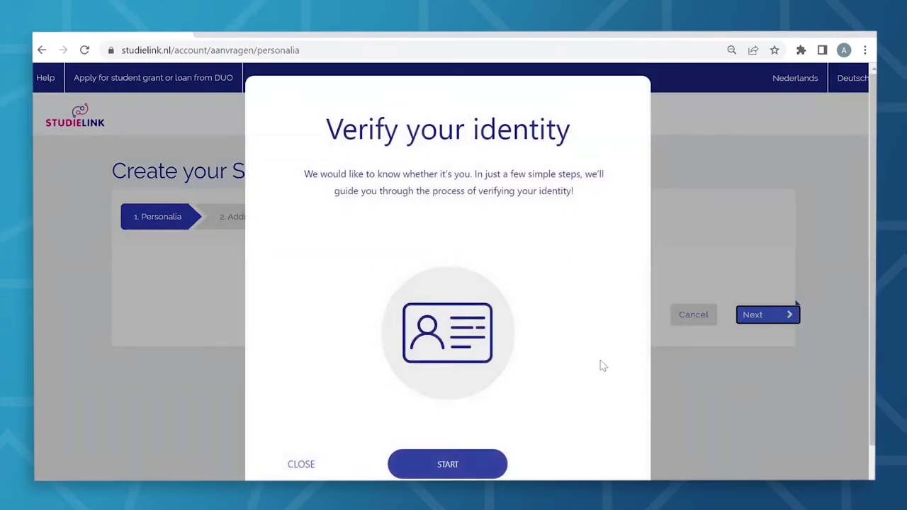
scroll(565, 369, "down", 1)
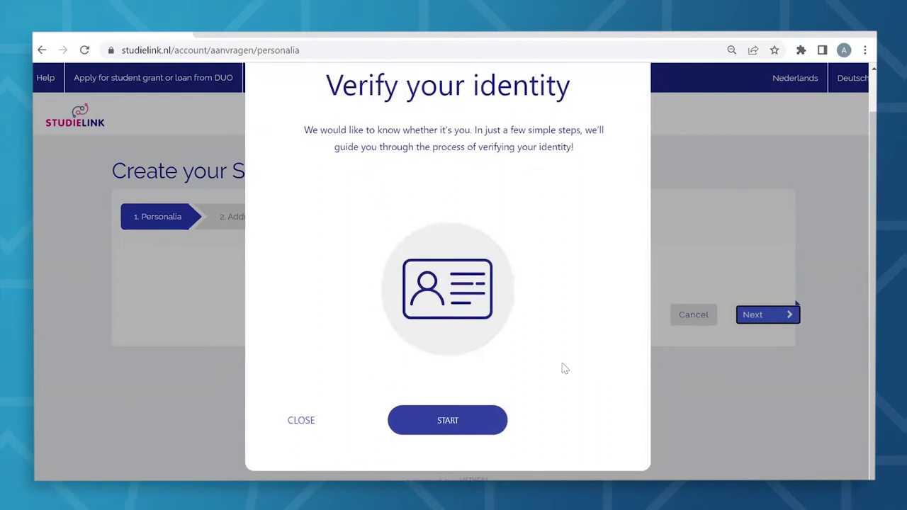
Step: Start the identity verification and choose Passport as the document
left_click(472, 425)
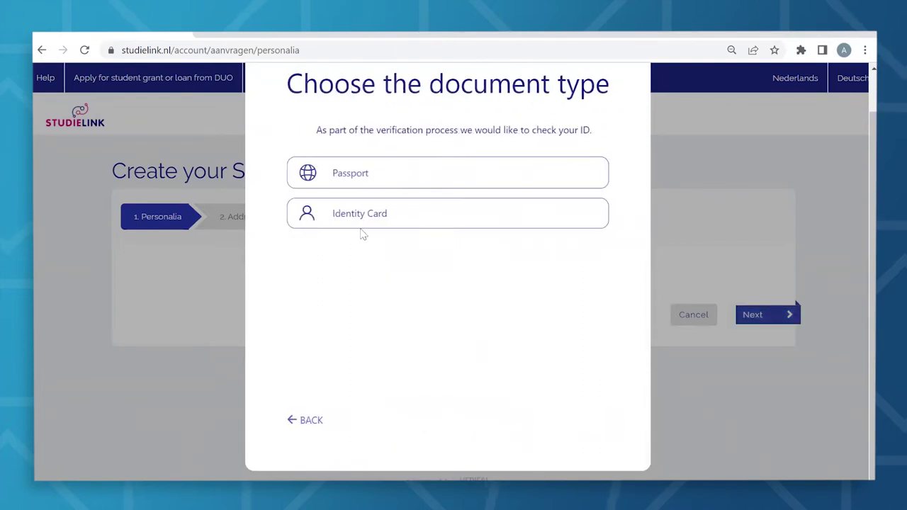
left_click(377, 178)
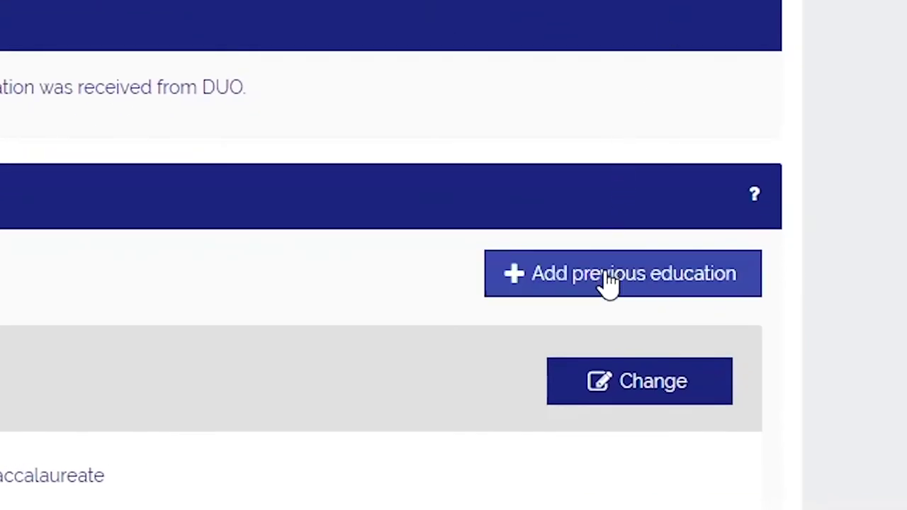
Step: Begin adding a previous education entry and close the extra Studielink tab
left_click(610, 280)
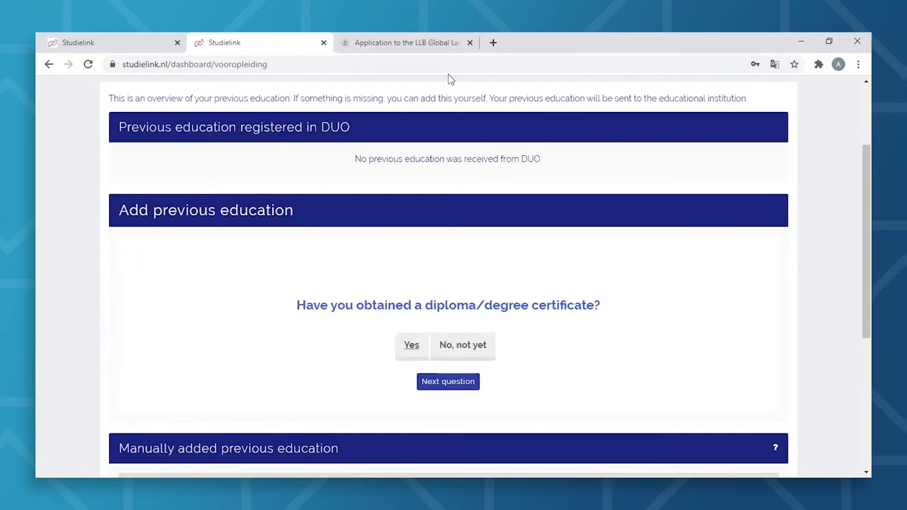
key("ctrl+w")
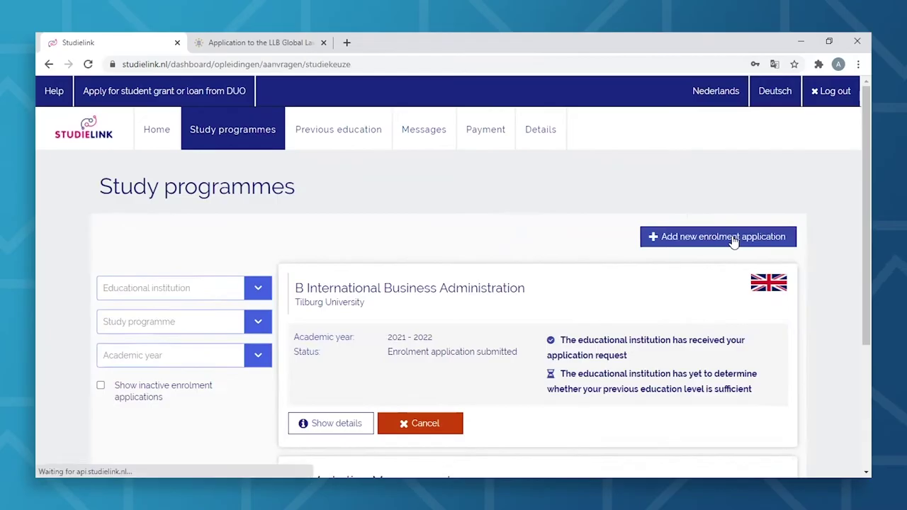
Step: Start a new enrolment application filtered to Tilburg University and WO Bachelor programmes
left_click(528, 221)
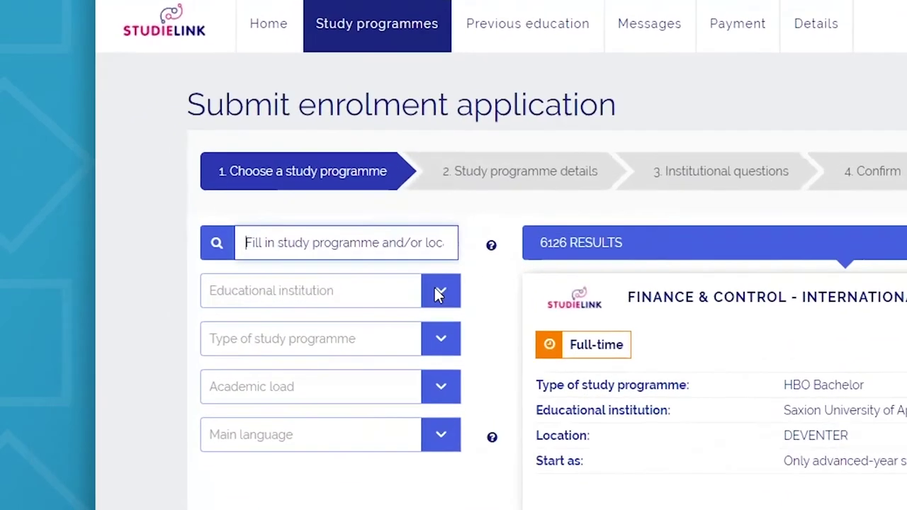
left_click(278, 310)
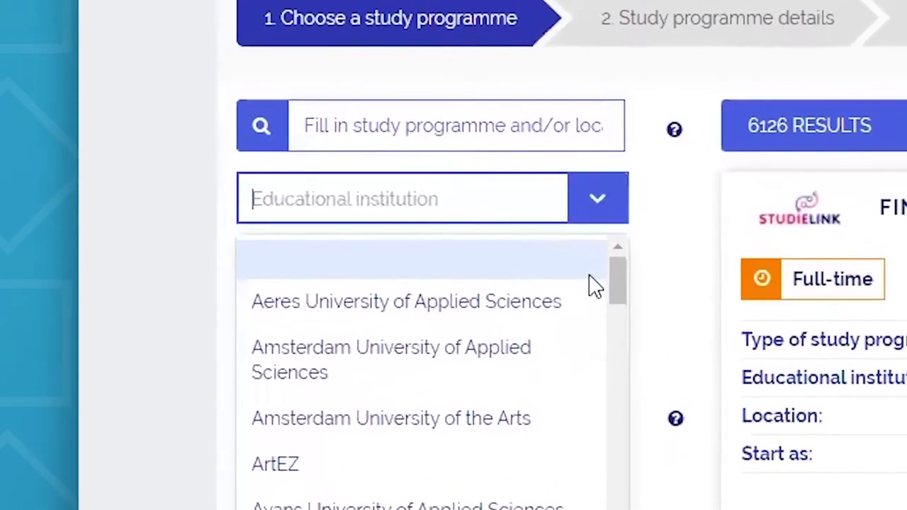
type("t")
left_click(462, 454)
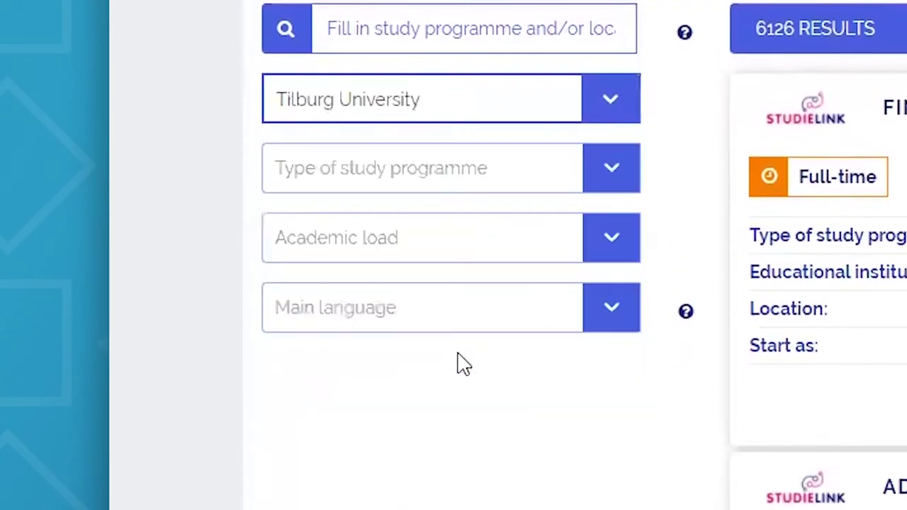
left_click(611, 247)
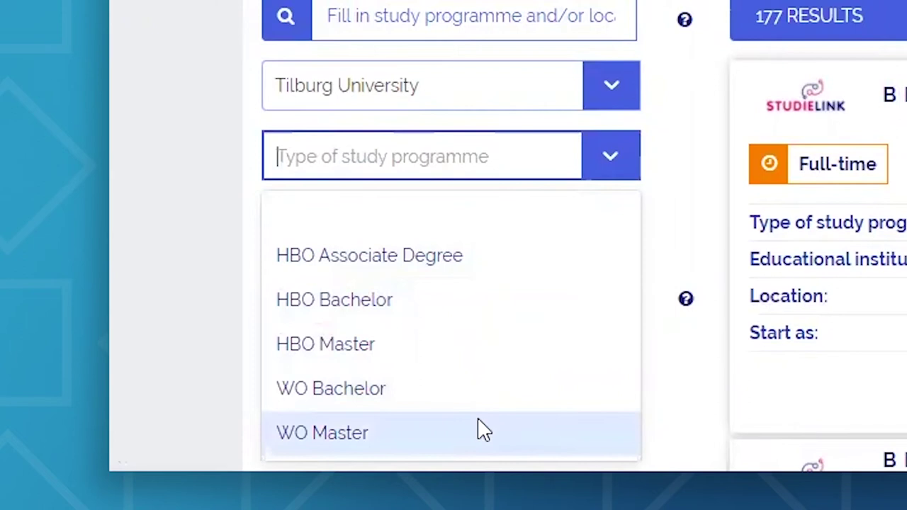
left_click(455, 389)
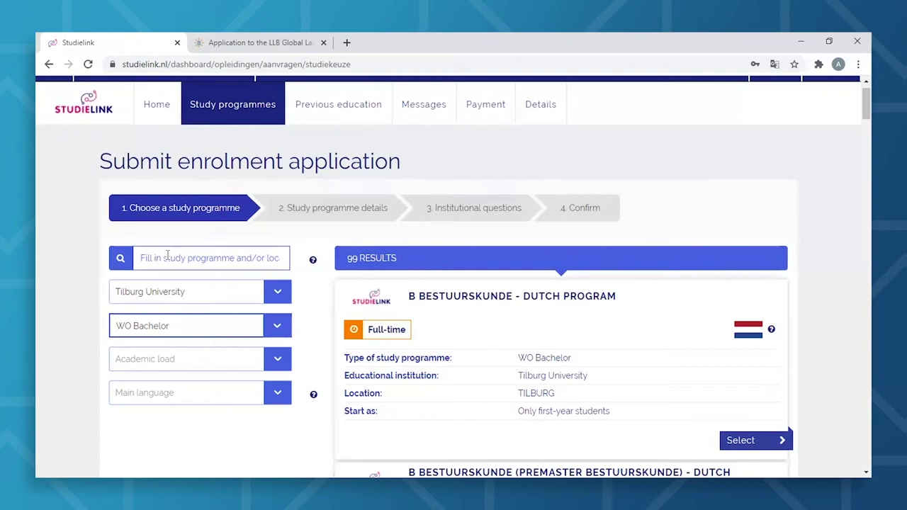
left_click(215, 50)
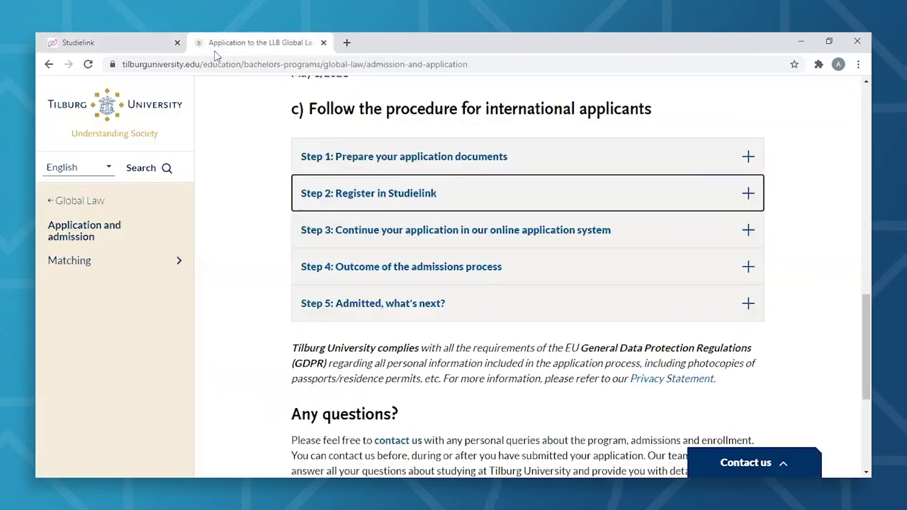
Step: Expand 'Step 2: Register in Studielink' and copy the programme name 'B Global Law'
left_click(396, 194)
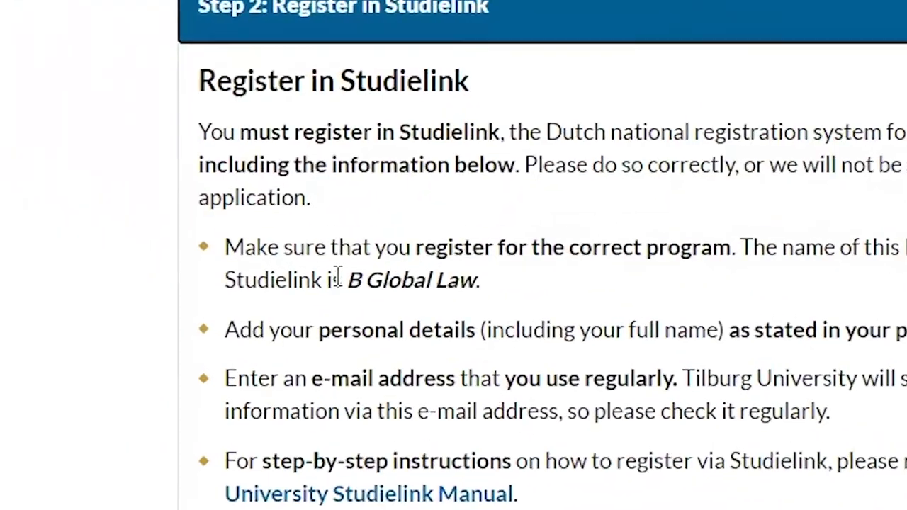
left_click_drag(344, 280, 488, 281)
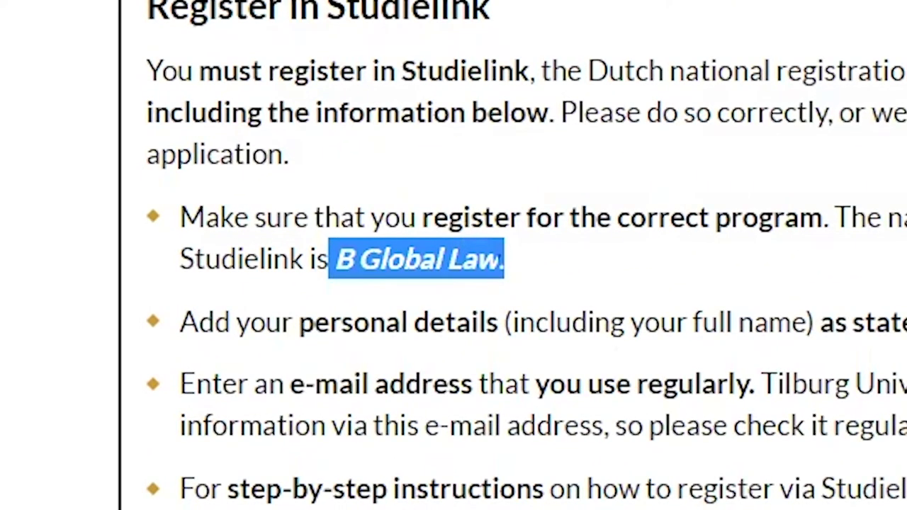
left_click(132, 42)
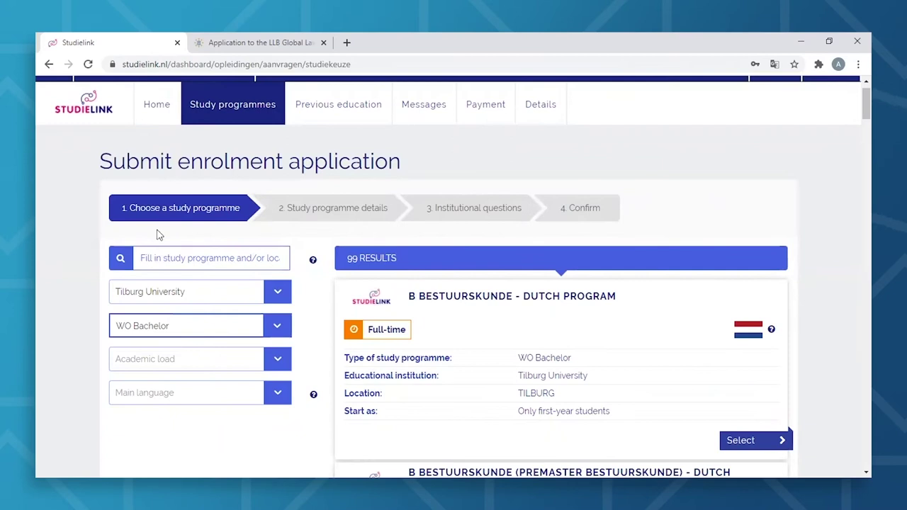
Step: Paste 'Global Law' into the programme search and select B Global Law
right_click(164, 260)
left_click(195, 352)
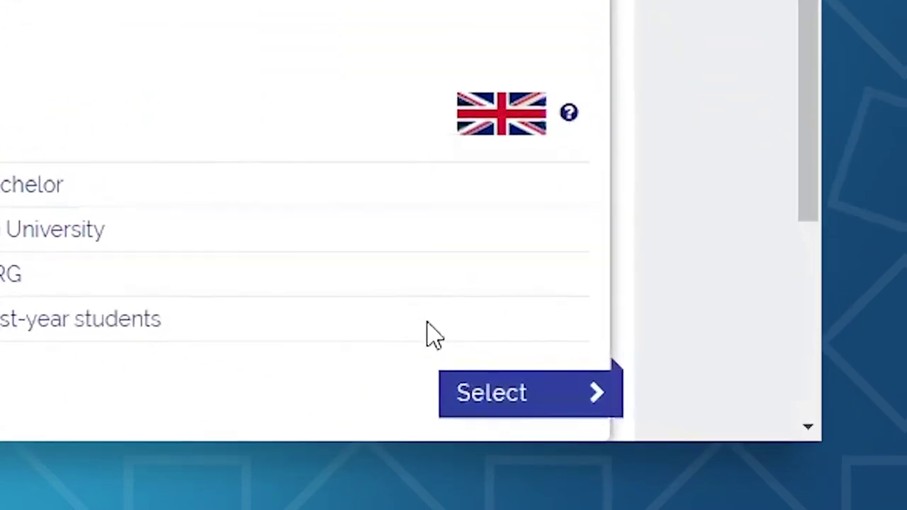
left_click(518, 389)
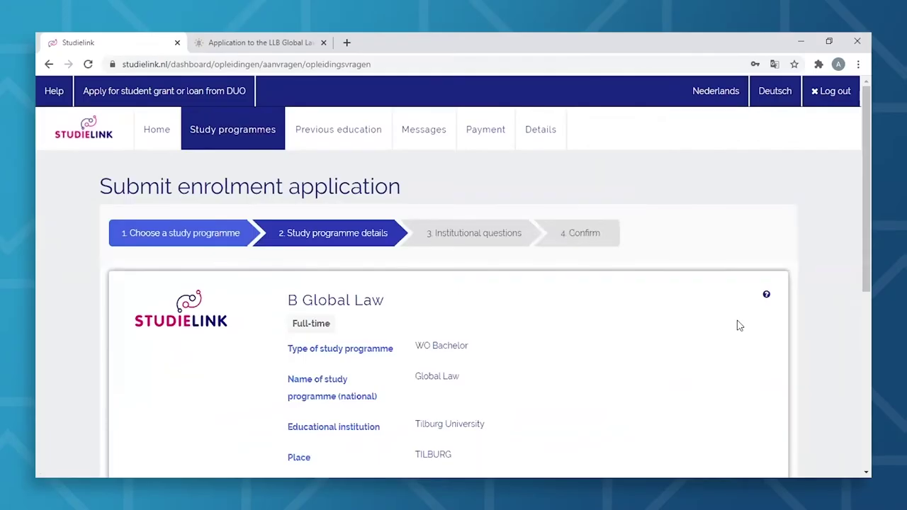
Step: Set the enrolment type to Student, acknowledge foreign education verification, and continue
scroll(740, 327, "down", 5)
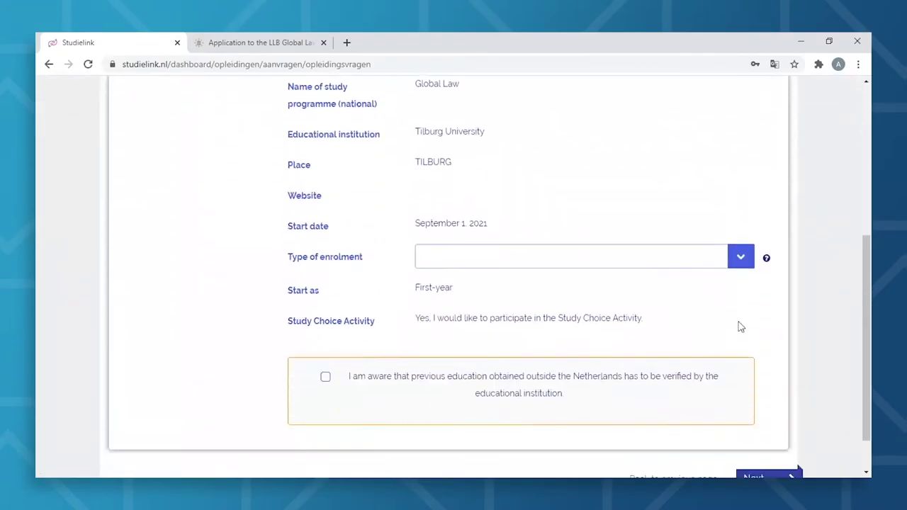
left_click(741, 245)
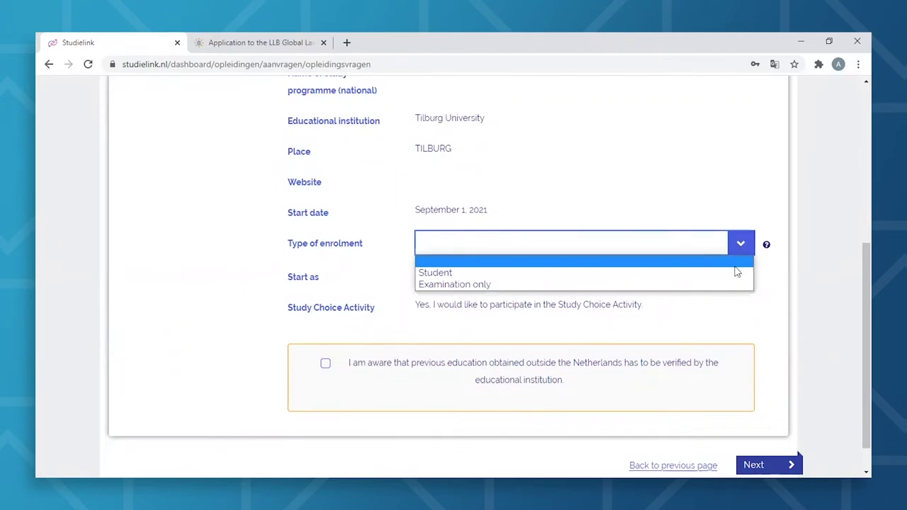
left_click(736, 275)
left_click(325, 363)
left_click(796, 462)
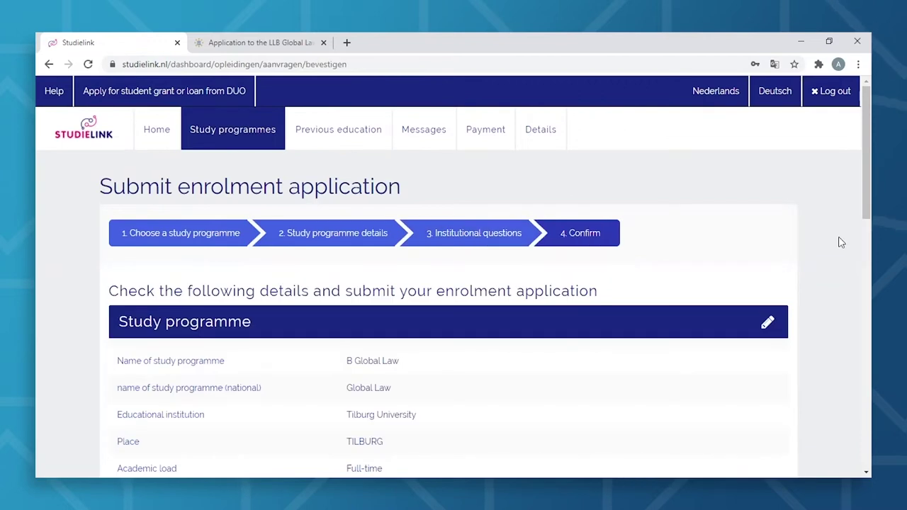
Step: Review the Confirm page, tick 'I have checked all the details', and submit the application
scroll(841, 242, "down", 5)
scroll(840, 242, "down", 4)
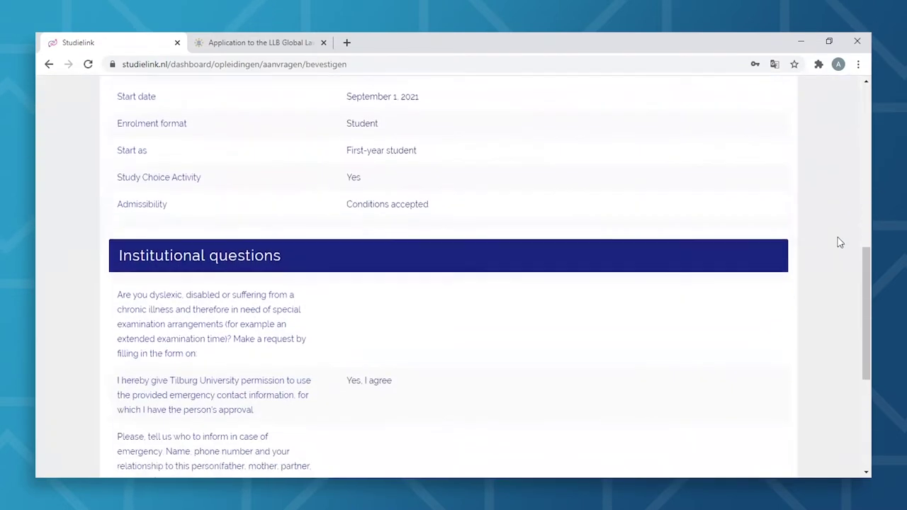
scroll(841, 242, "down", 2)
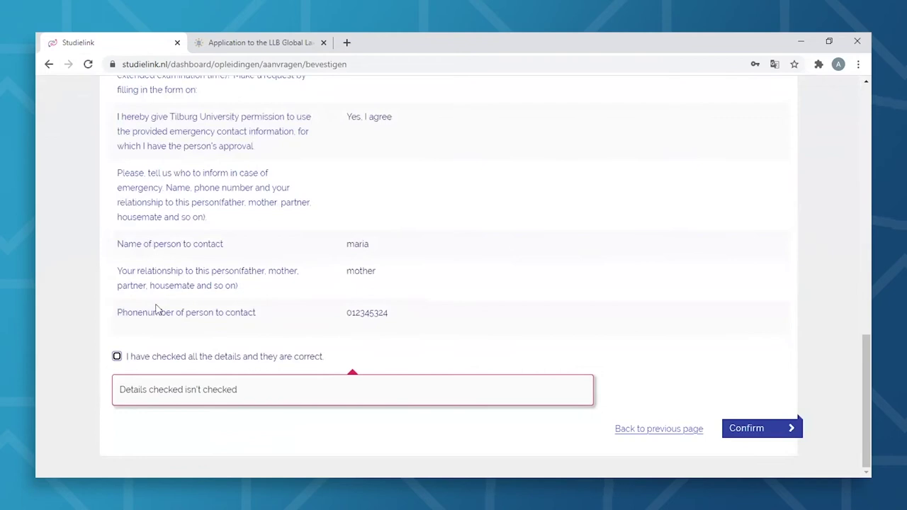
left_click(117, 356)
left_click(759, 430)
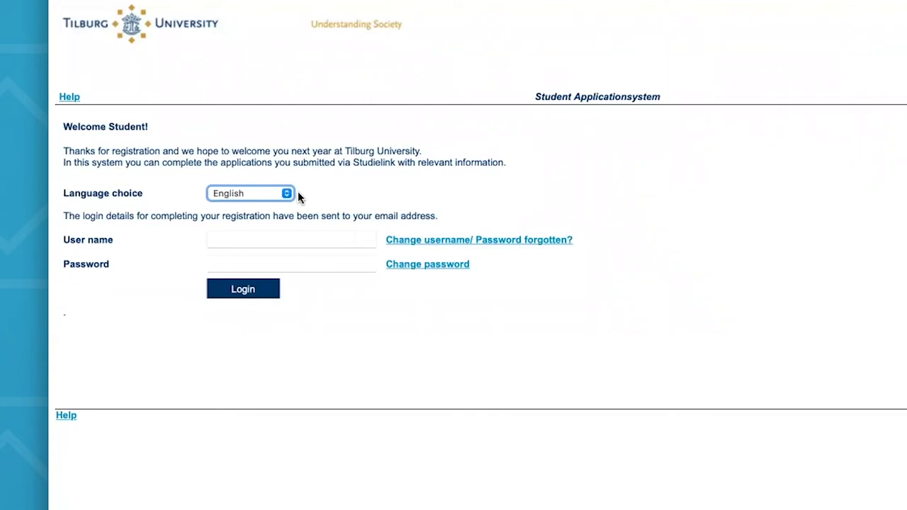
Step: Keep English as the language choice on the OSIRIS login page
left_click(287, 194)
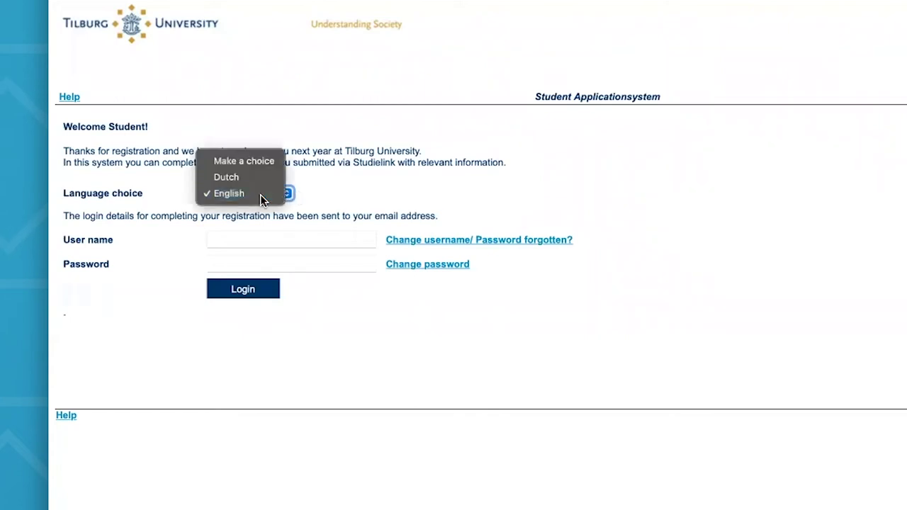
left_click(261, 194)
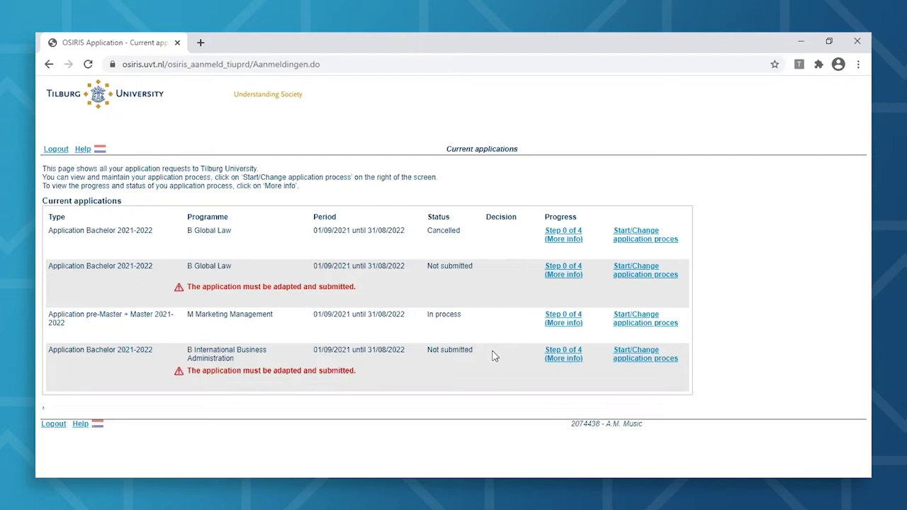
Step: Open the B Global Law application, review its read-only details, and continue to Identification
left_click(633, 272)
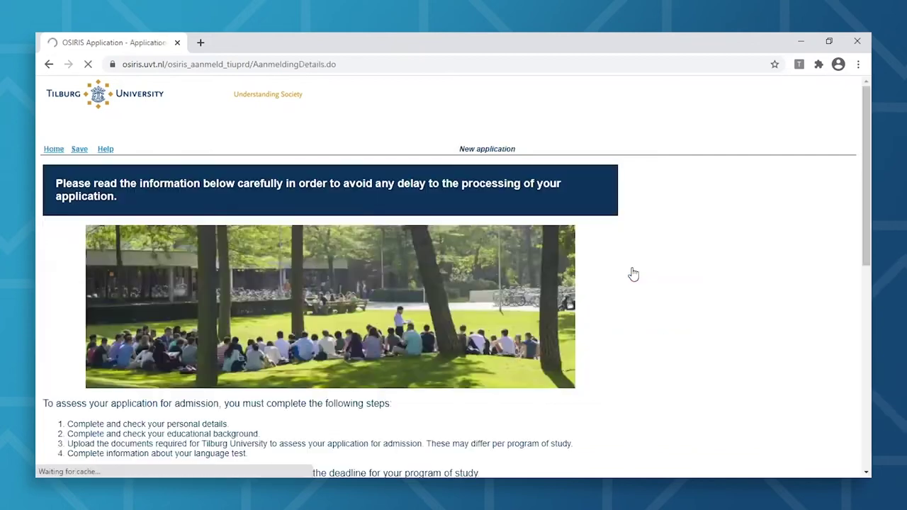
scroll(358, 383, "down", 10)
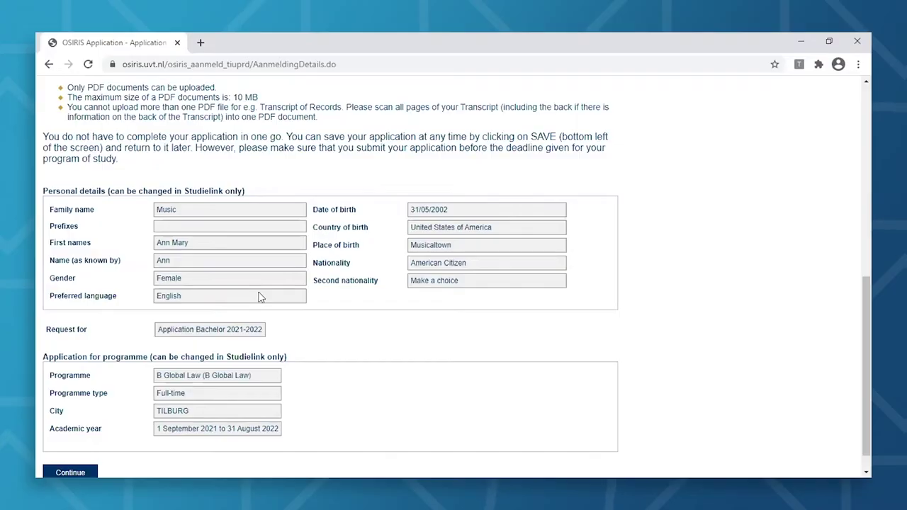
scroll(260, 298, "up", 3)
scroll(258, 294, "up", 2)
scroll(252, 304, "down", 5)
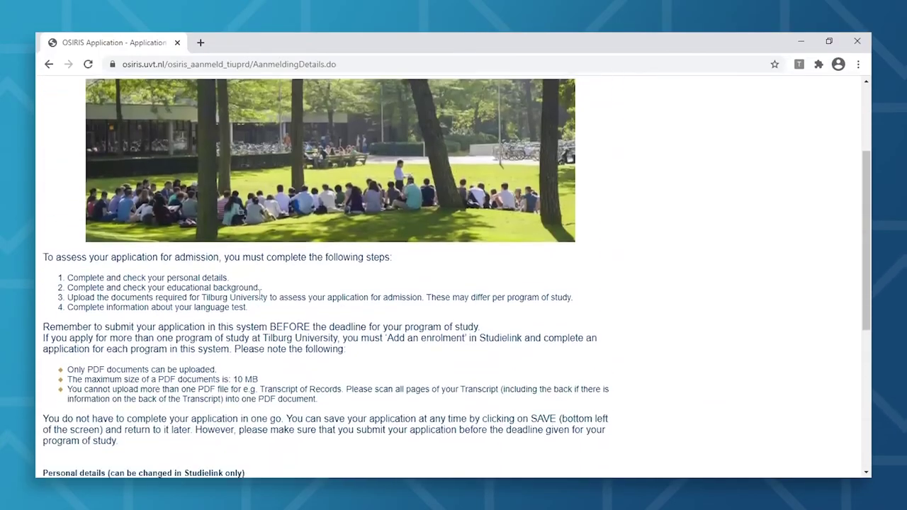
left_click(70, 446)
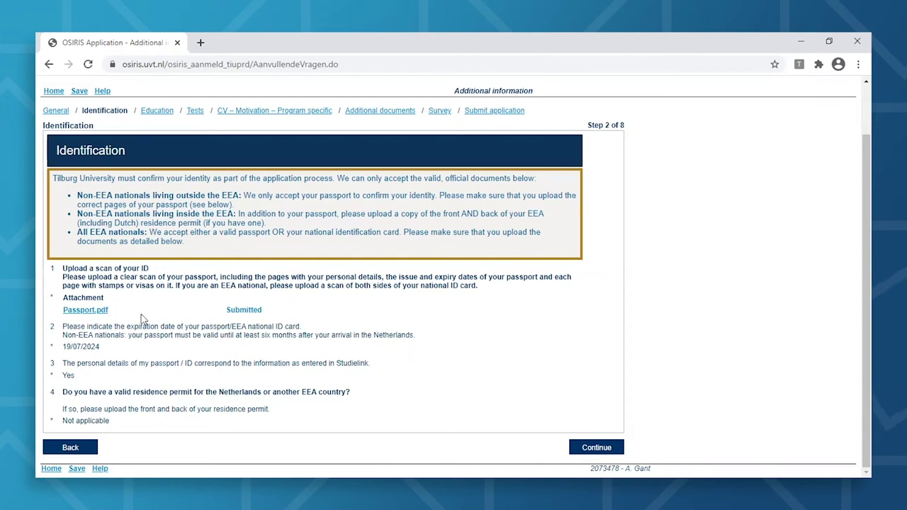
Step: Move to Educational background and answer question 12 with 'I have not yet completed my studies'
left_click(595, 447)
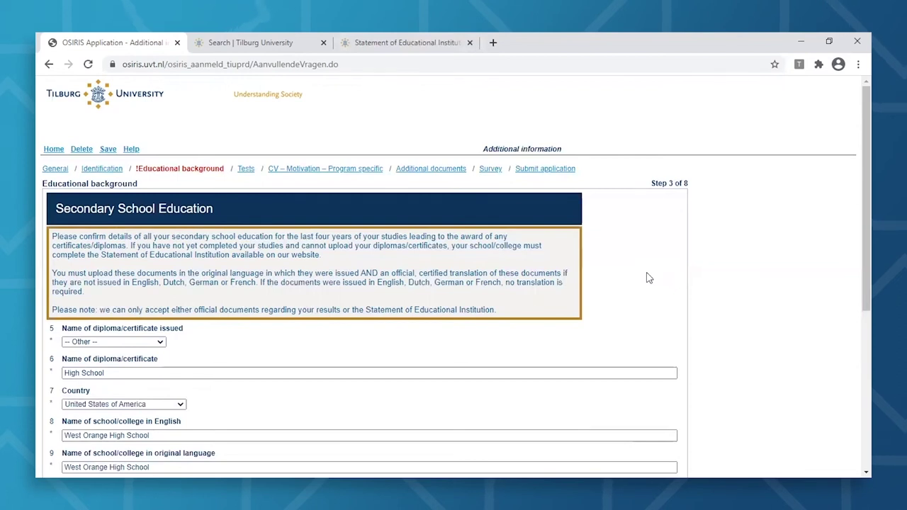
scroll(646, 278, "down", 1)
scroll(646, 278, "down", 1)
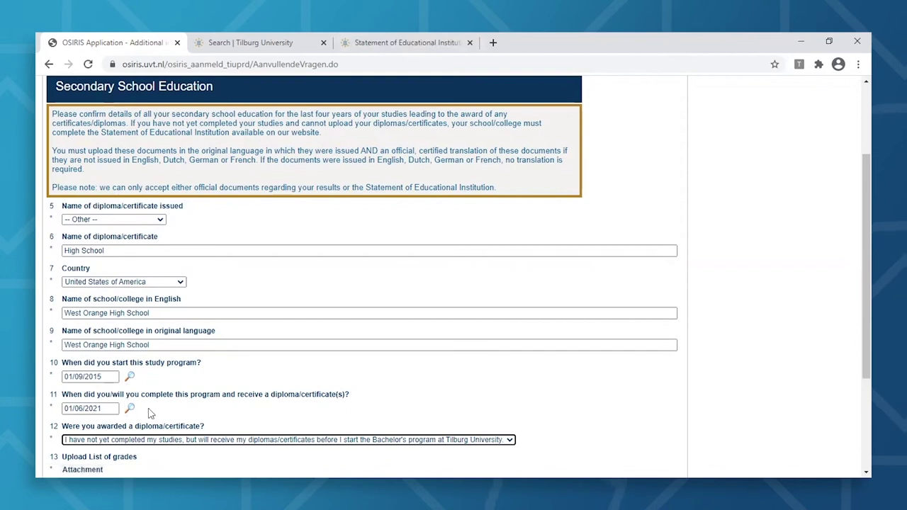
scroll(150, 415, "down", 1)
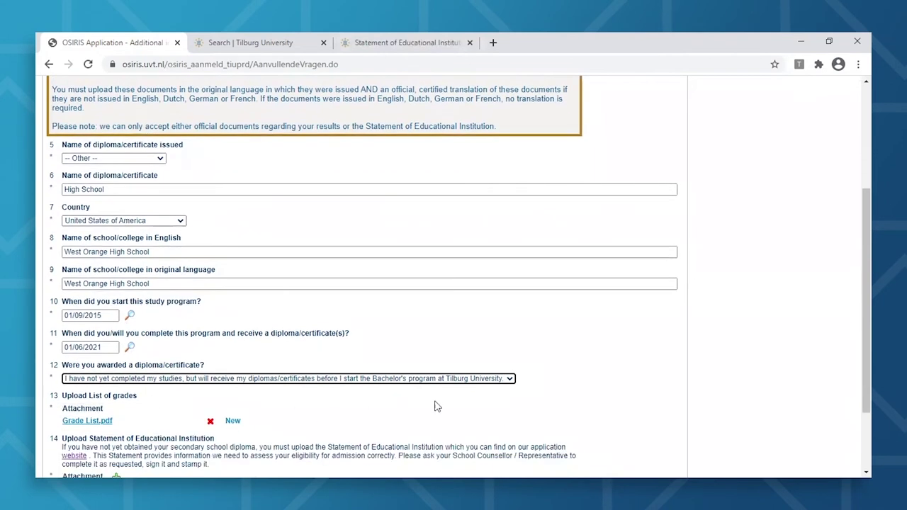
left_click(509, 378)
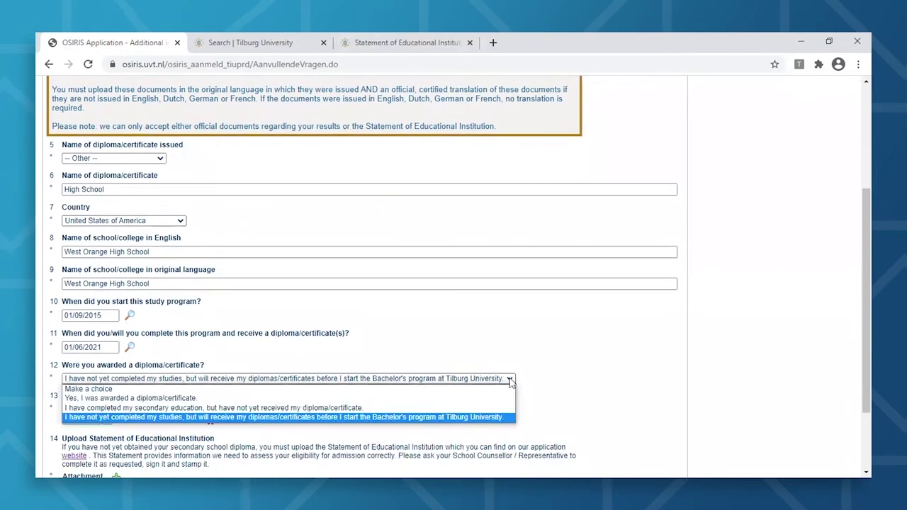
left_click(499, 419)
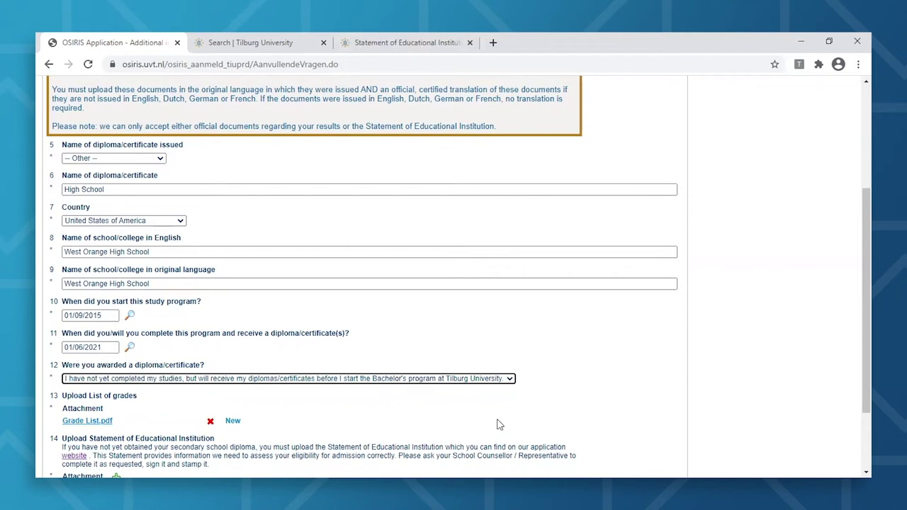
scroll(497, 424, "down", 3)
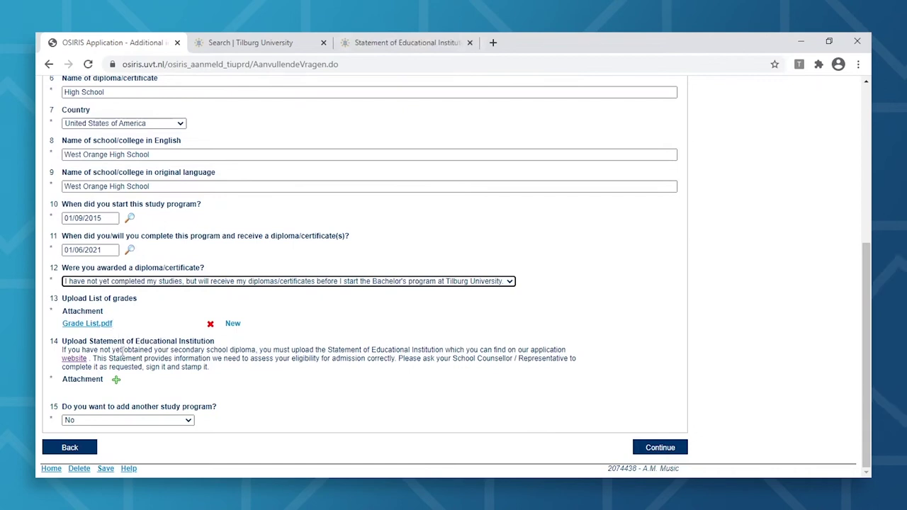
Step: Look up the Statement of Educational Institution form page in another browser tab
left_click(213, 48)
left_click(375, 301)
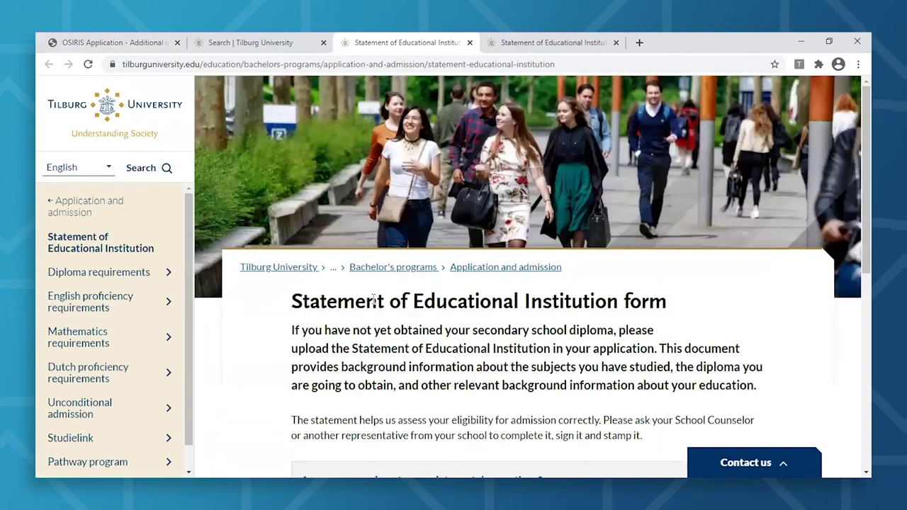
left_click(113, 42)
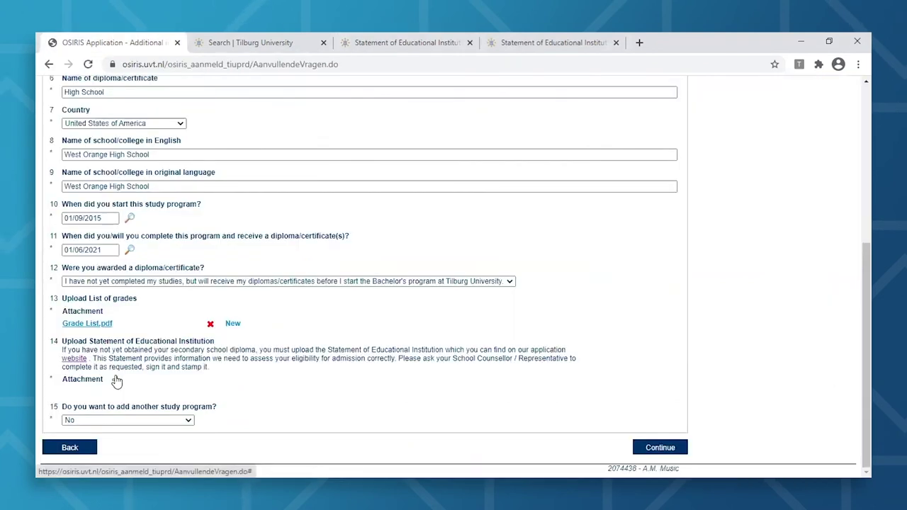
Step: Attach and upload the Statement of Educational Institution PDF under question 14
left_click(116, 382)
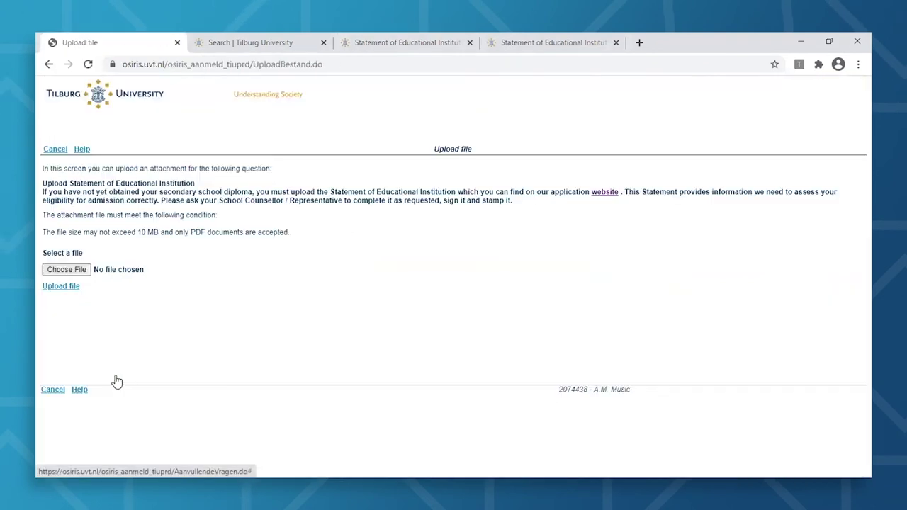
left_click(73, 274)
left_click(375, 278)
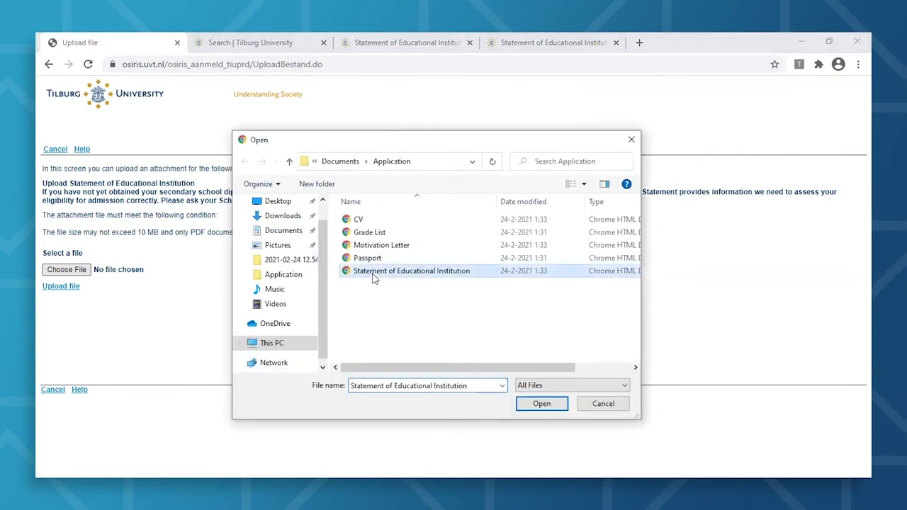
left_click(542, 403)
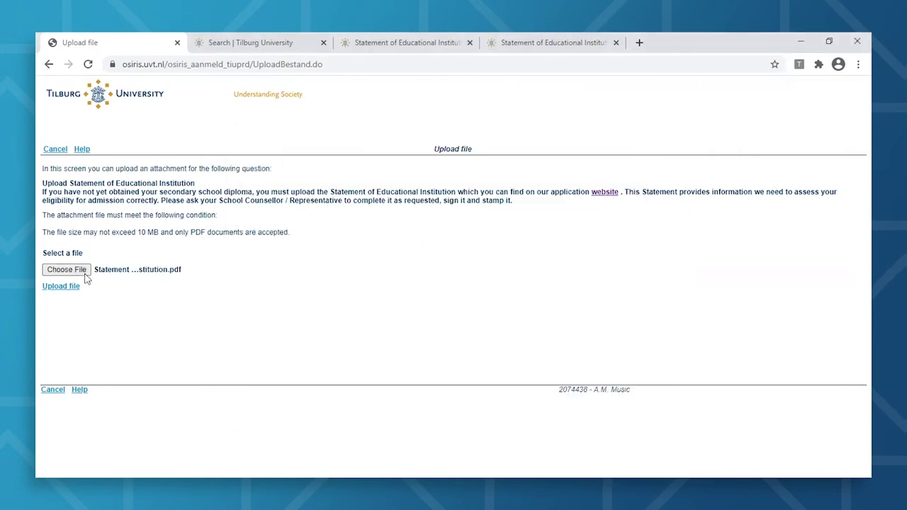
left_click(71, 287)
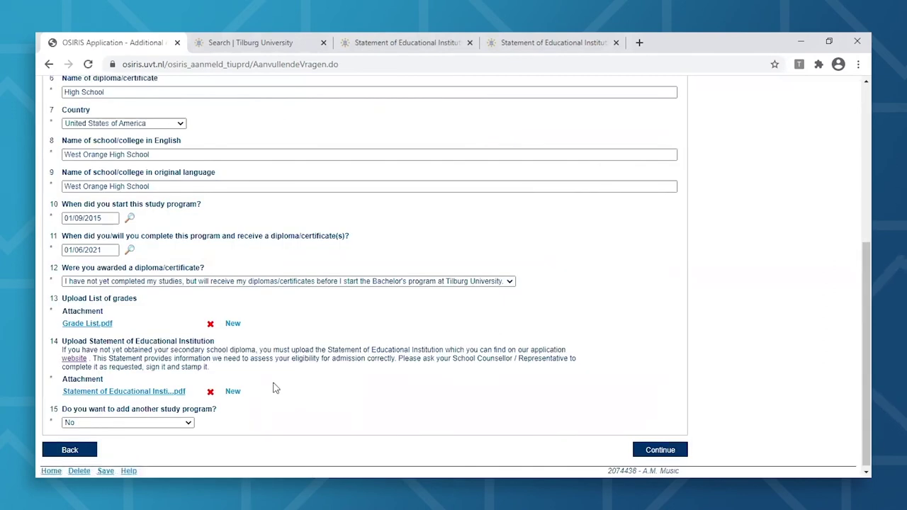
left_click(189, 423)
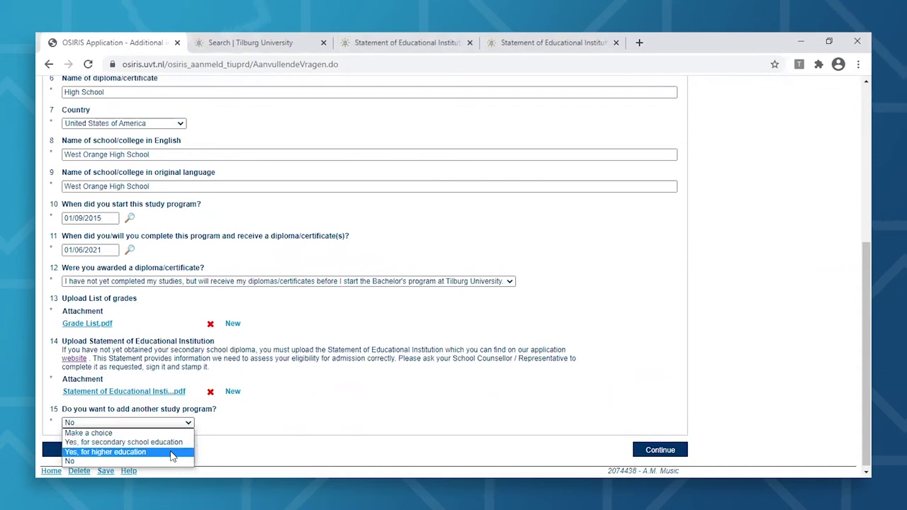
Step: Answer No to adding another study program
key("Down")
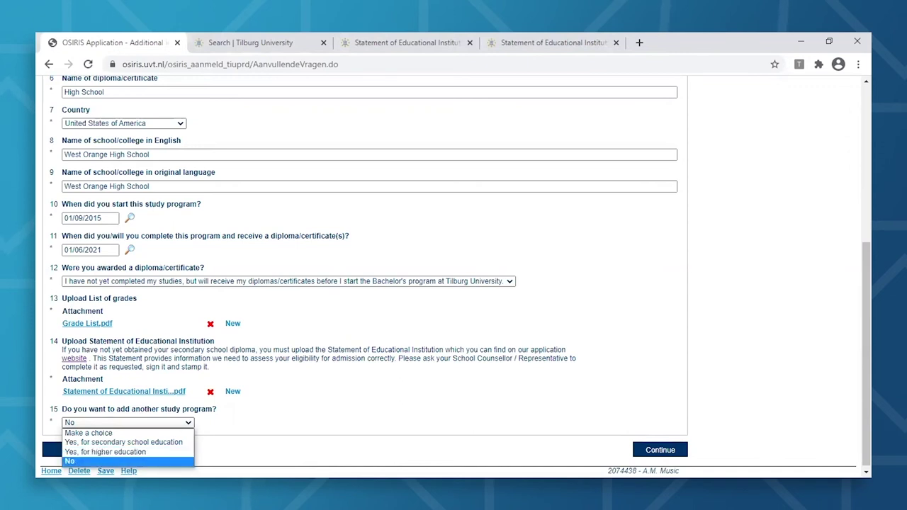
key("Return")
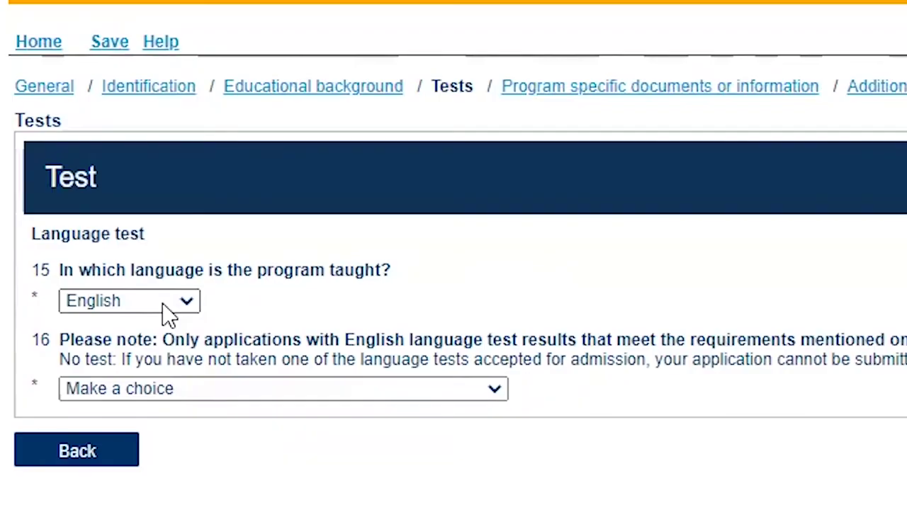
Step: Set the programme language to English and mark the applicant exempt from the language test
left_click(167, 312)
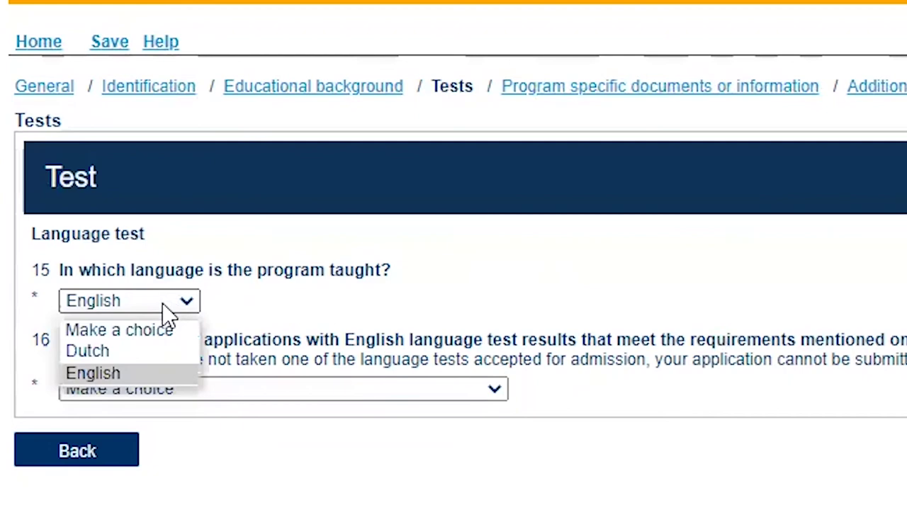
left_click(166, 370)
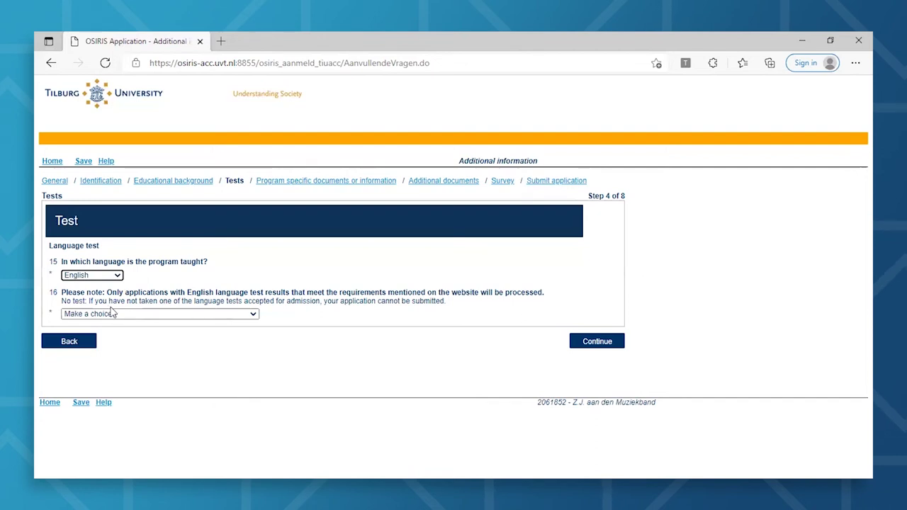
left_click(238, 313)
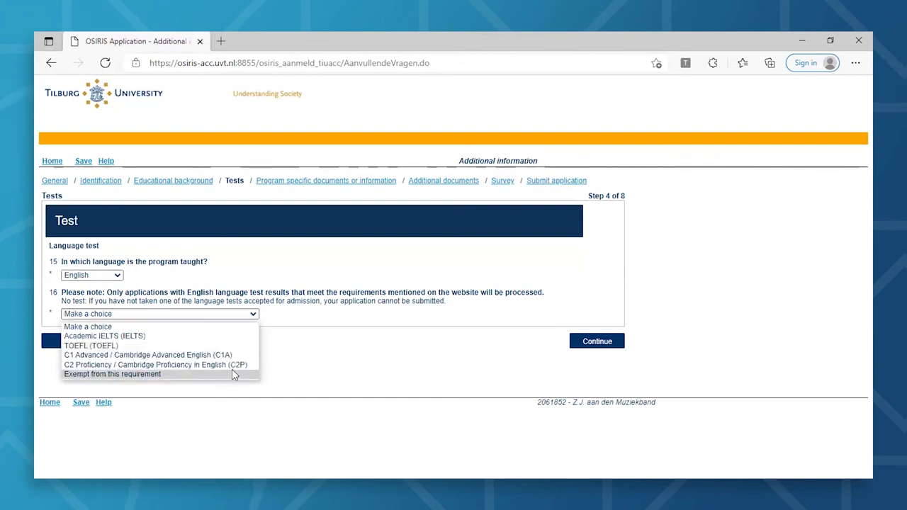
left_click(232, 370)
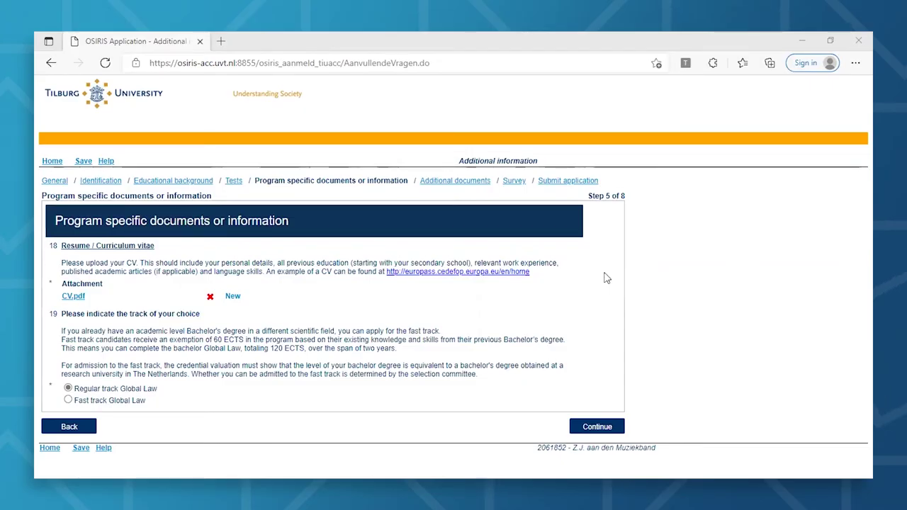
Step: Continue from Program specific documents to the Additional documents step
left_click(587, 425)
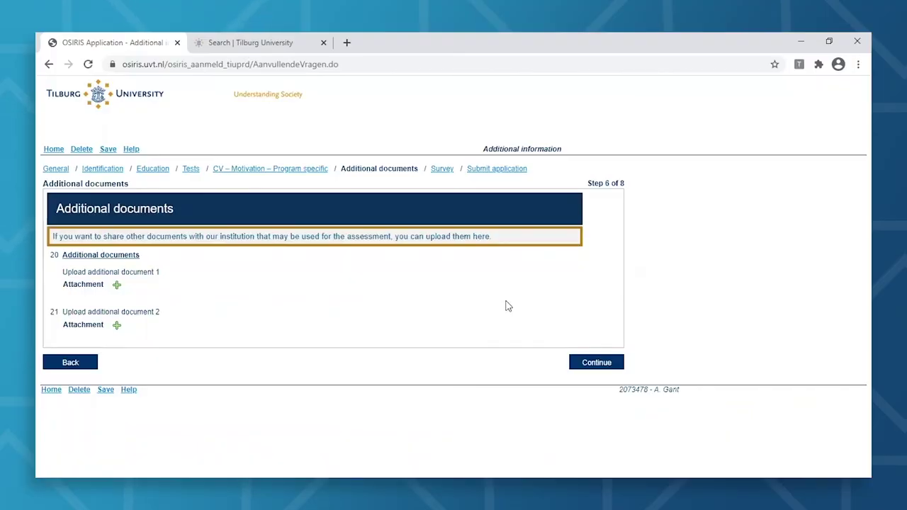
Step: Skip the optional uploads and answer No to applying via an agent
left_click(601, 364)
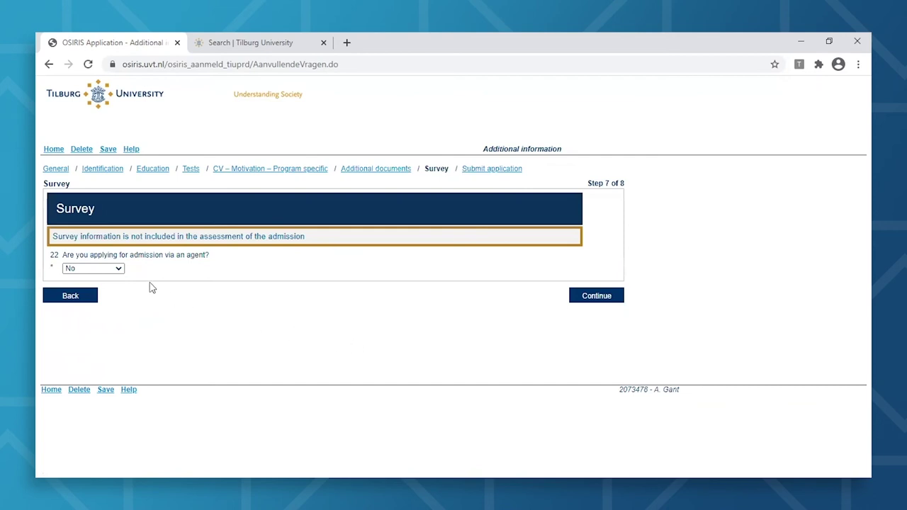
left_click(118, 270)
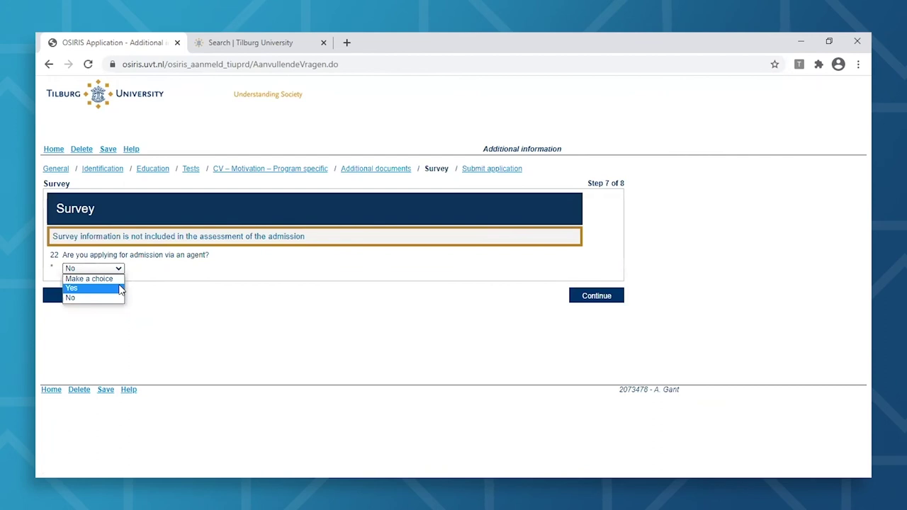
left_click(116, 299)
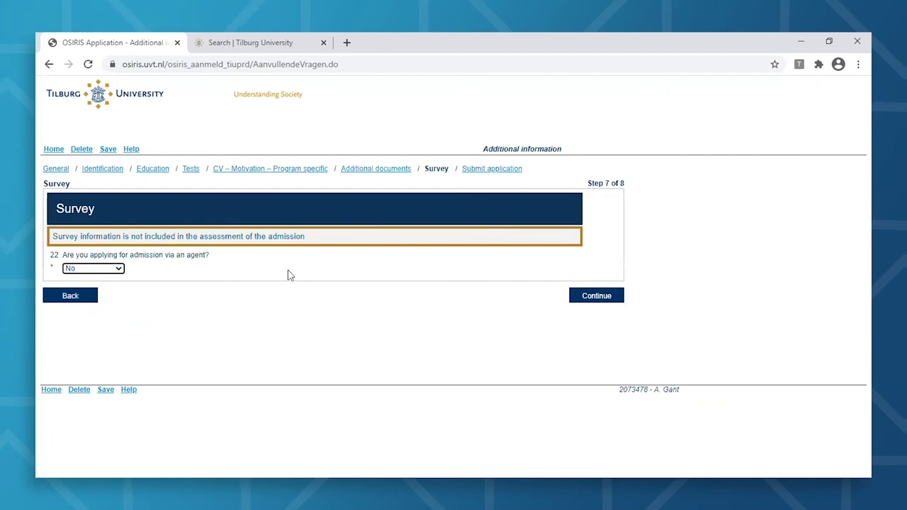
Step: Proceed to the Submit application page and scroll through the summary of answers
left_click(596, 295)
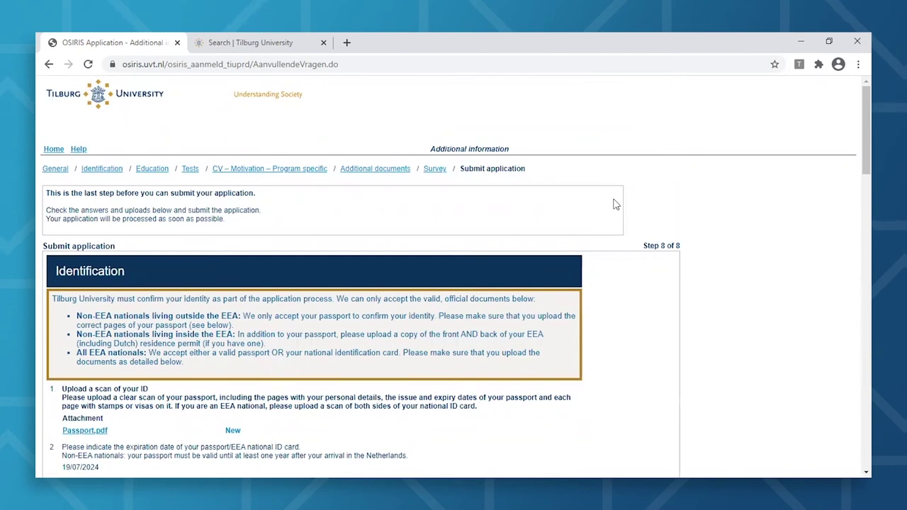
scroll(616, 205, "down", 7)
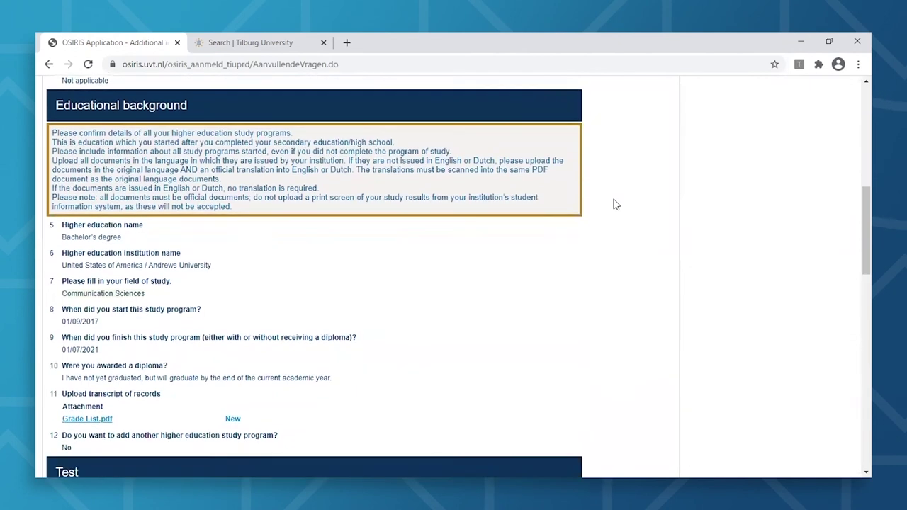
scroll(616, 205, "down", 6)
scroll(615, 202, "down", 6)
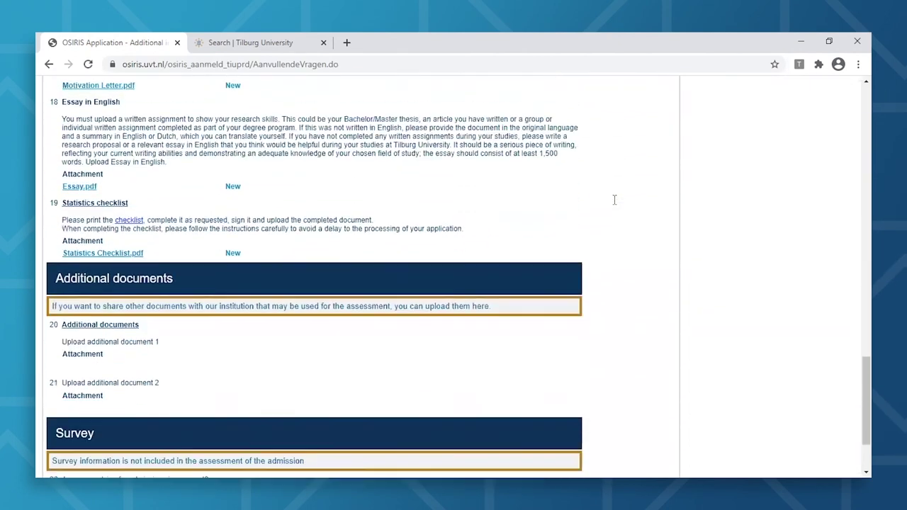